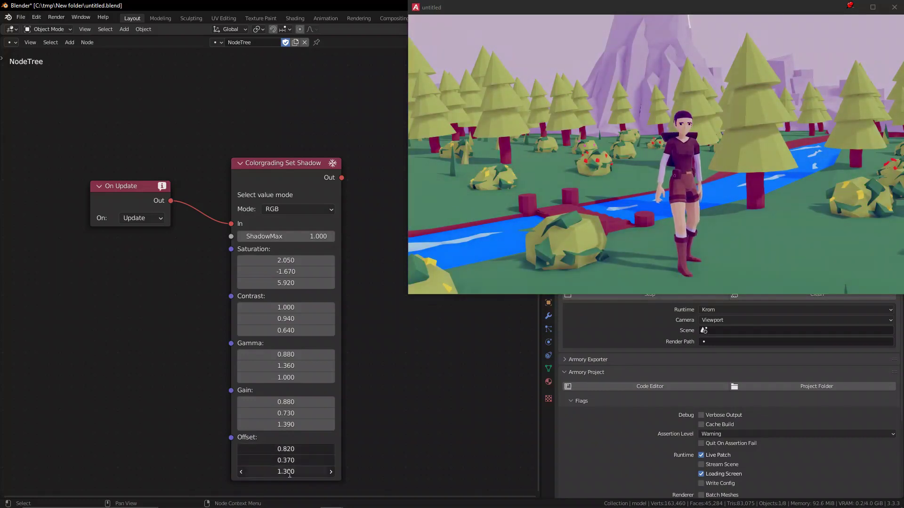
key("Return")
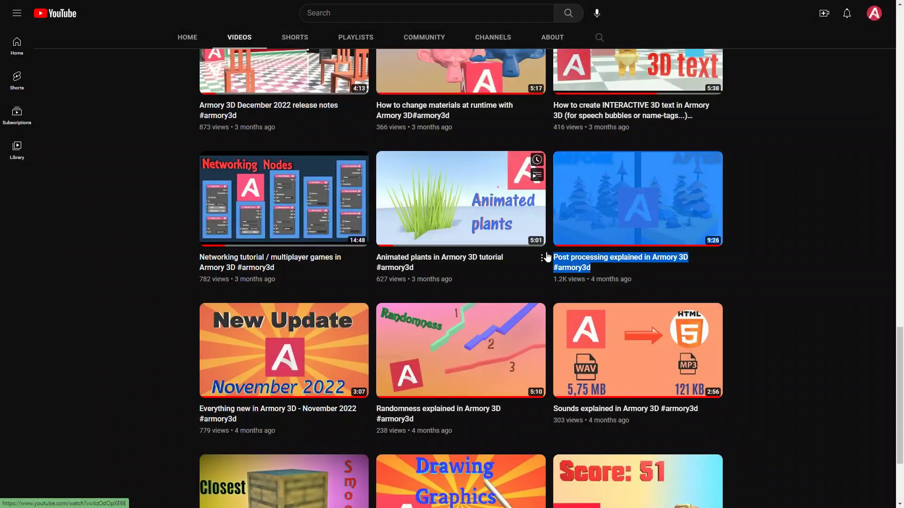
Locate the "Post processing explained in Armory 3D" video and browse the Armory 3D Community Channel's video list
left_click_drag(546, 257, 557, 257)
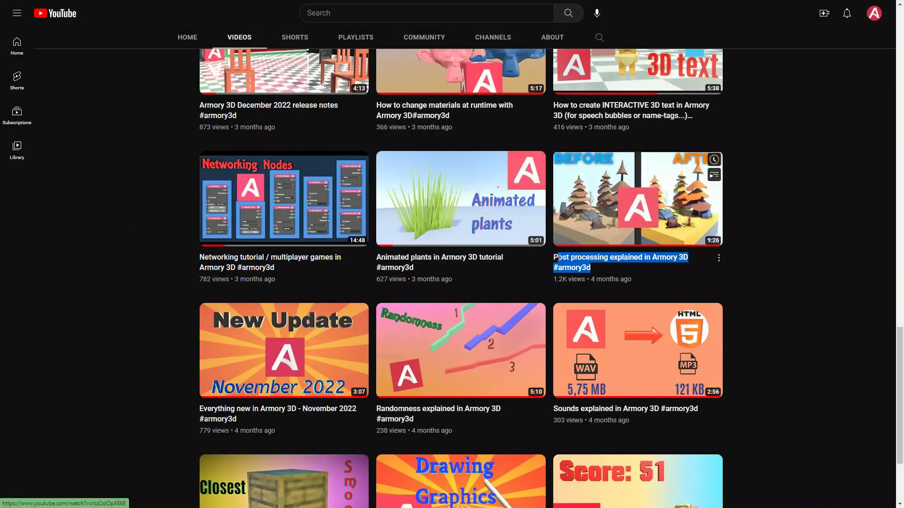
left_click(781, 226)
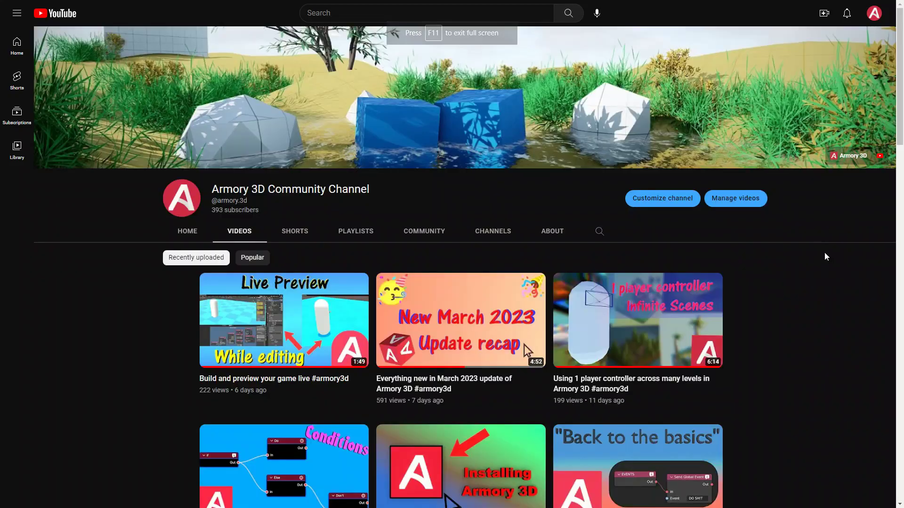
scroll(826, 249, "down", 2)
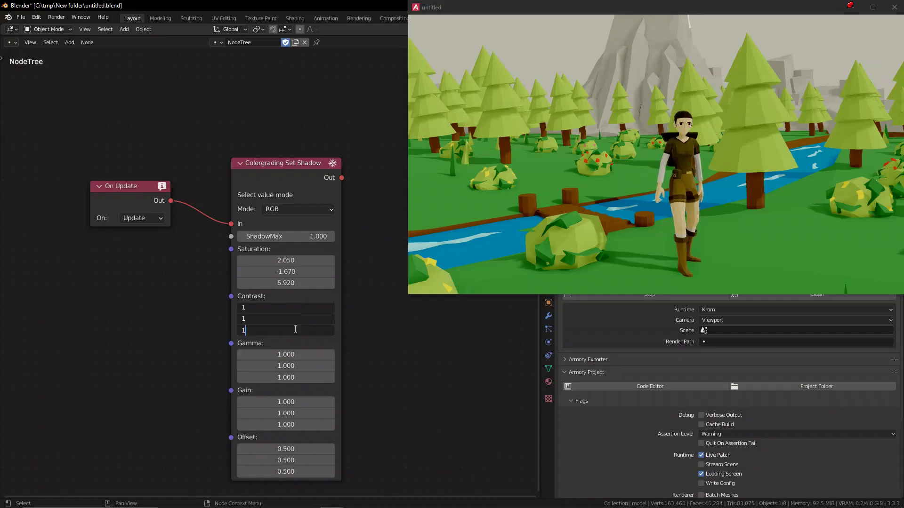
Reset all three Contrast and all three Saturation channels of the Colorgrading Set Shadow node to 1
key("Return")
left_click_drag(290, 283, 290, 261)
type("1")
key("Return")
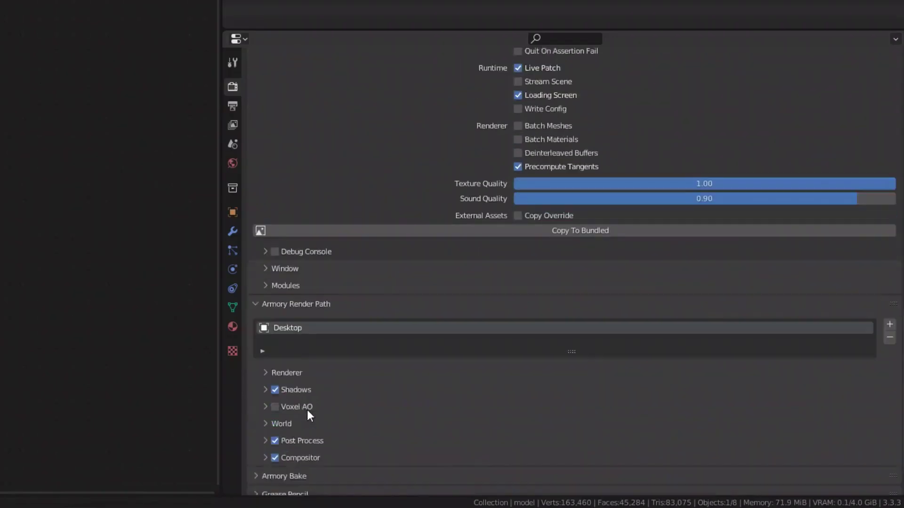
Look through the Armory Render Path settings, including the Post Process and Compositor options
scroll(320, 358, "down", 2)
left_click(290, 327)
scroll(291, 326, "down", 10)
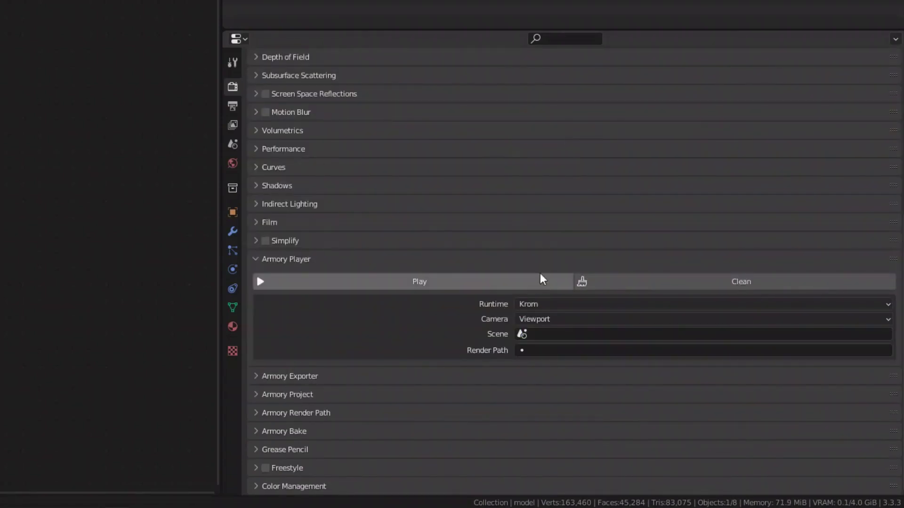
Expand the Armory Project settings and examine the Live Patch option among the runtime flags
left_click(302, 396)
scroll(303, 397, "down", 5)
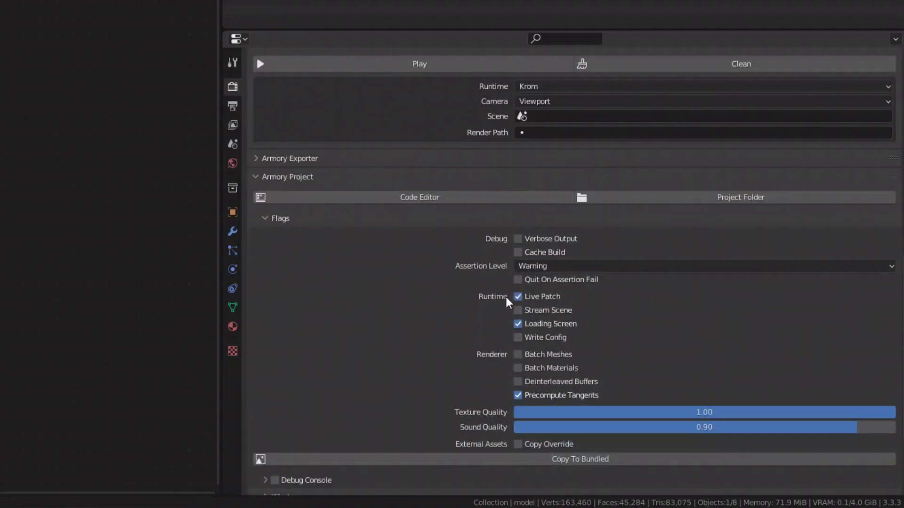
scroll(391, 281, "down", 3)
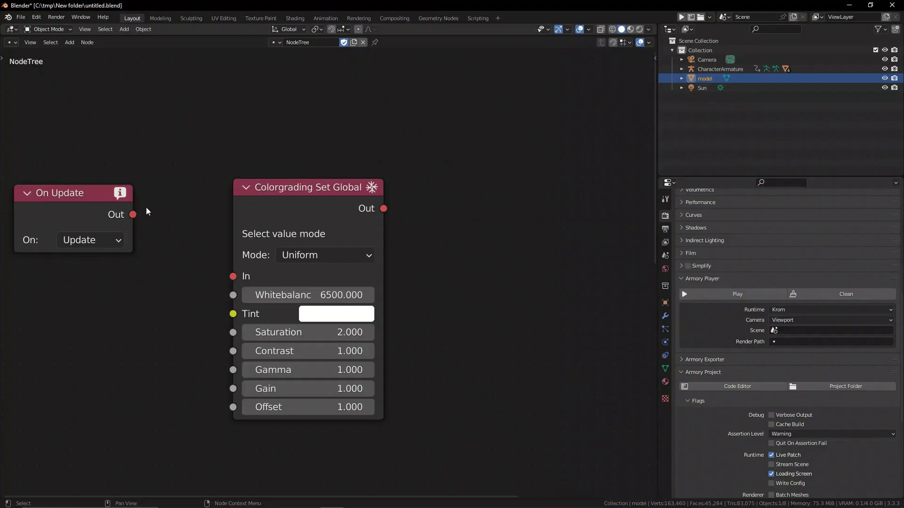
Link the On Update output to the Colorgrading Set Global input and reposition the Set Global node
left_click_drag(133, 214, 186, 245)
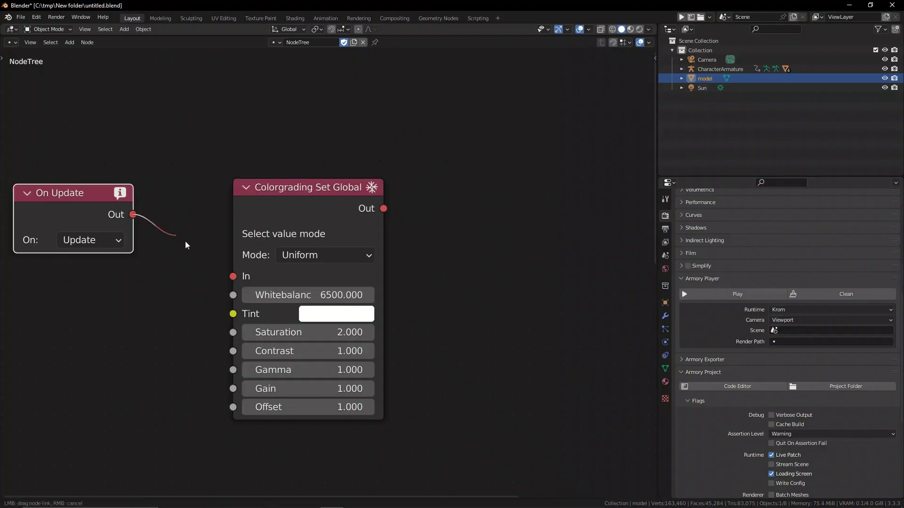
left_click_drag(330, 187, 297, 152)
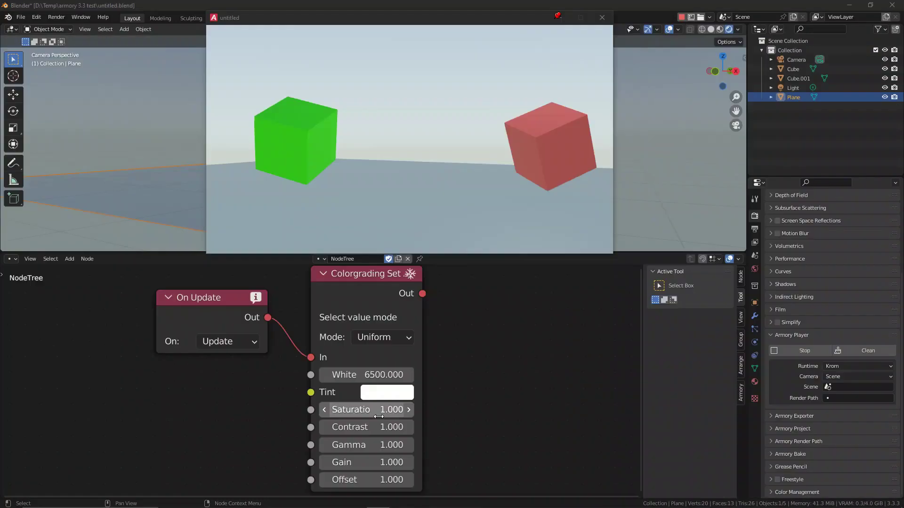
mouse_move(367, 409)
left_mouse_down()
mouse_move(414, 410)
mouse_move(333, 410)
mouse_move(385, 409)
mouse_move(383, 427)
mouse_move(368, 427)
mouse_move(377, 427)
mouse_move(377, 445)
mouse_move(402, 445)
mouse_move(325, 445)
mouse_move(360, 445)
left_mouse_up()
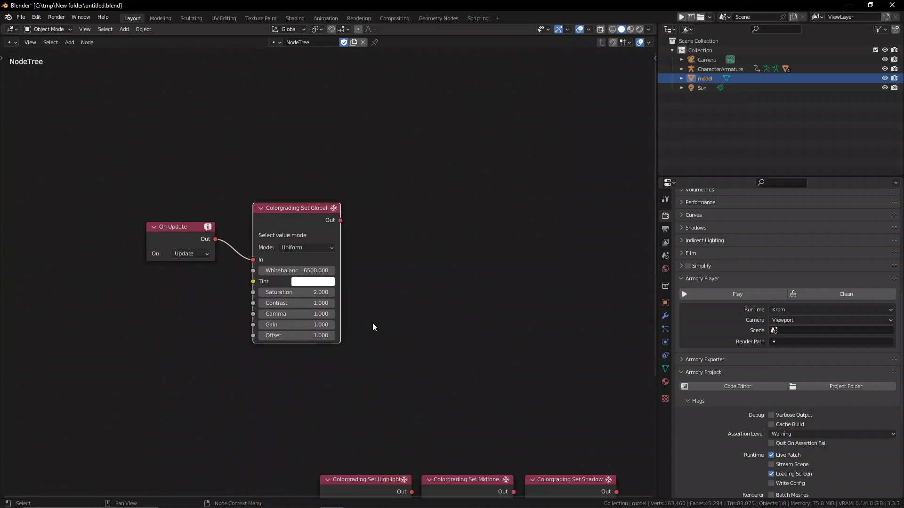
Bring the Colorgrading Set Highlight, Set Midtone and Set Shadow nodes beside Set Global and space them evenly in a row
middle_click_drag(373, 327, 313, 277)
left_click_drag(218, 395, 574, 186)
left_click(487, 306)
scroll(456, 344, "up", 4)
middle_click_drag(455, 338, 384, 379)
left_click_drag(573, 200, 593, 189)
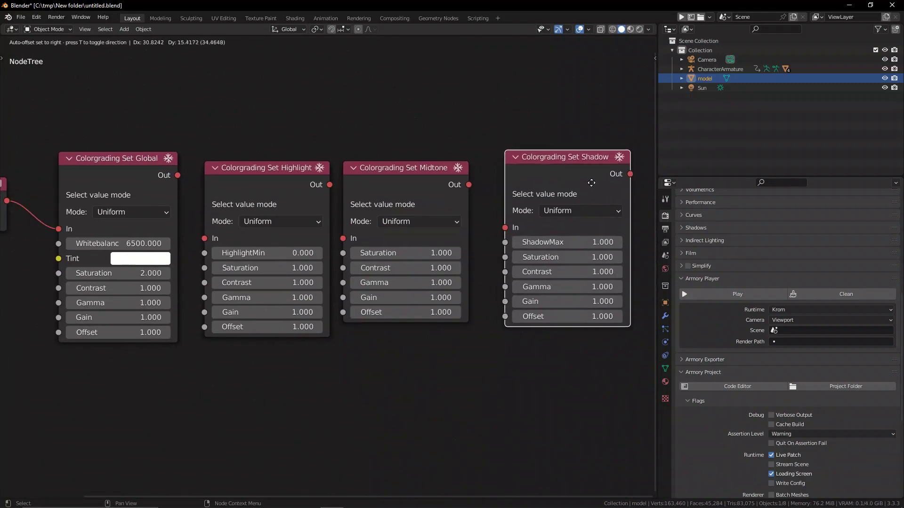
left_click_drag(436, 185, 448, 177)
mouse_move(286, 203)
left_mouse_down()
mouse_move(283, 177)
mouse_move(282, 188)
left_mouse_up()
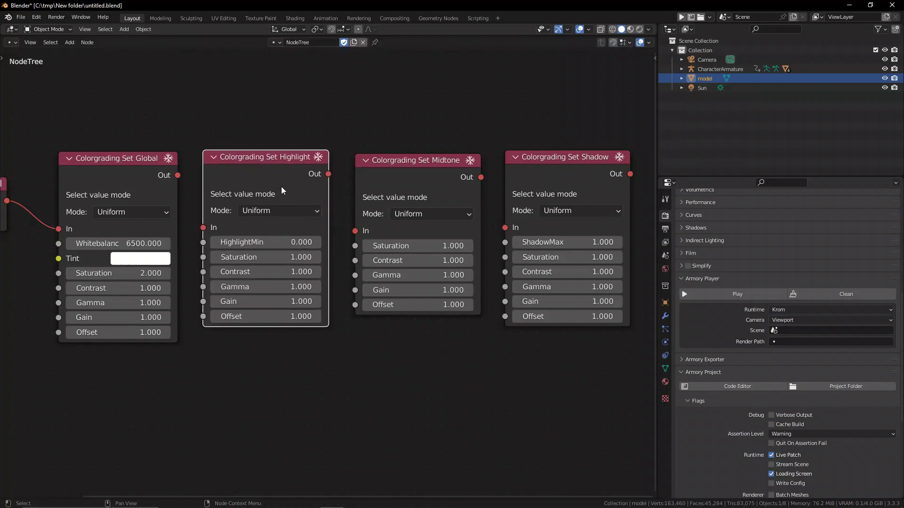
middle_click_drag(257, 352, 267, 351)
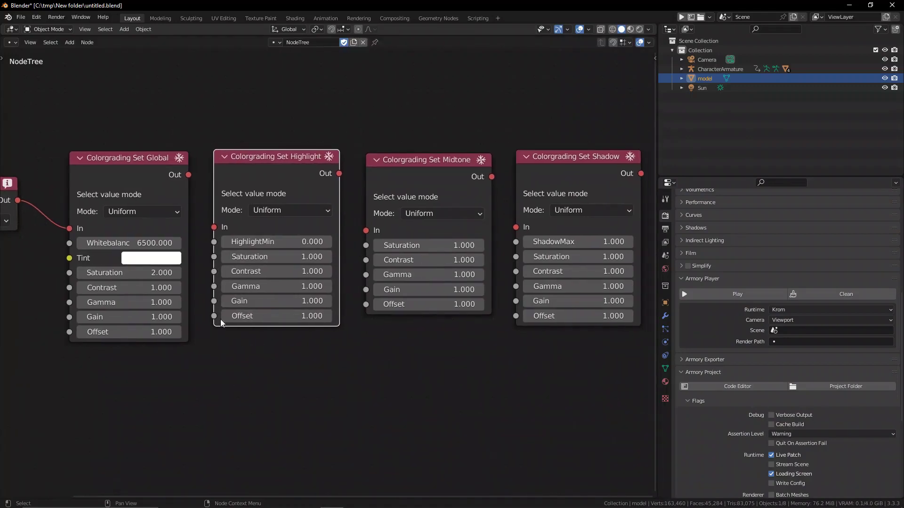
Switch the Colorgrading Set Global node to RGB mode, inspect its per-channel values, and return it to Uniform mode
left_click(155, 214)
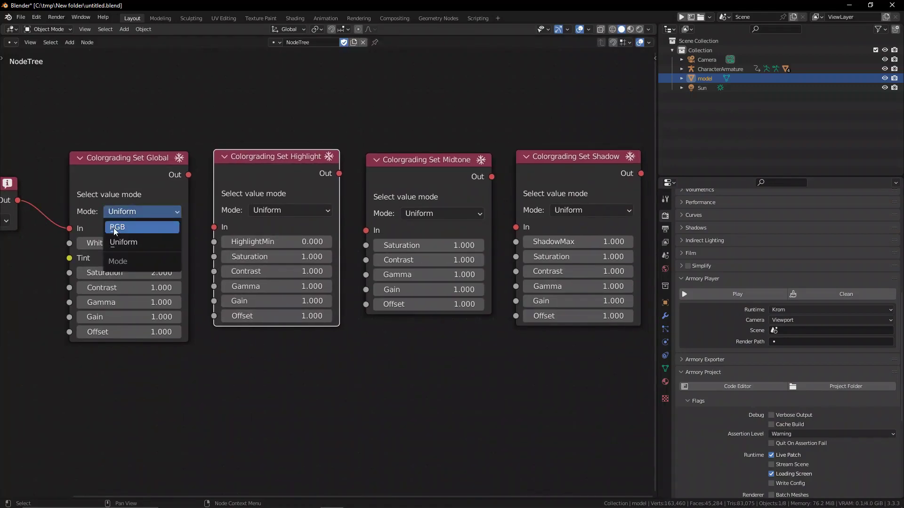
left_click(132, 230)
scroll(111, 420, "down", 2)
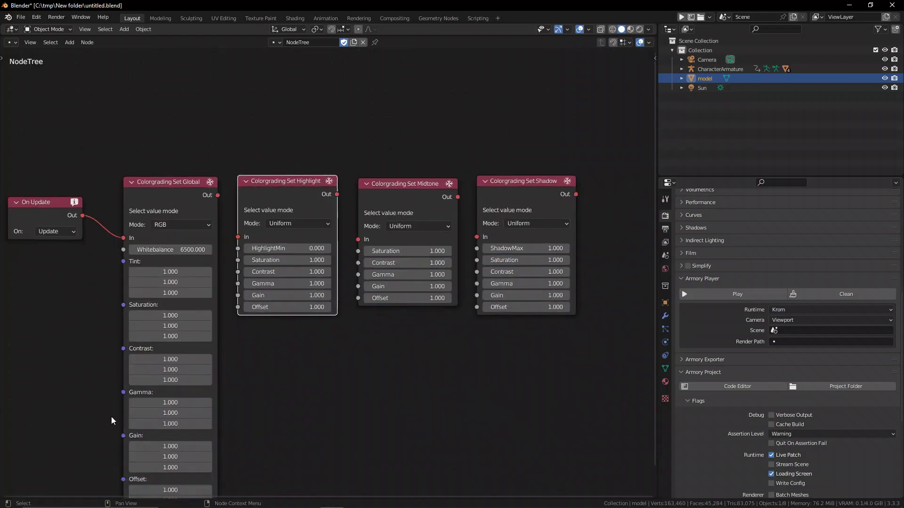
scroll(161, 468, "down", 1)
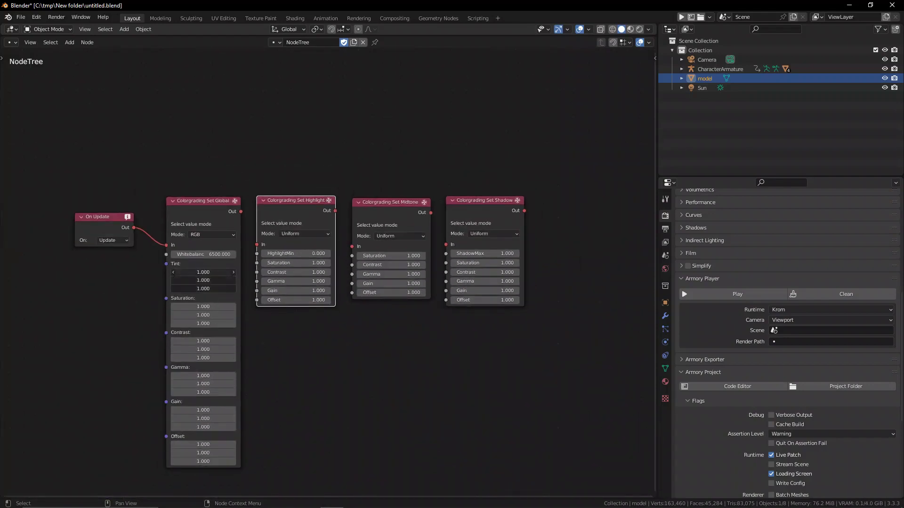
left_click(312, 355)
scroll(239, 333, "up", 4)
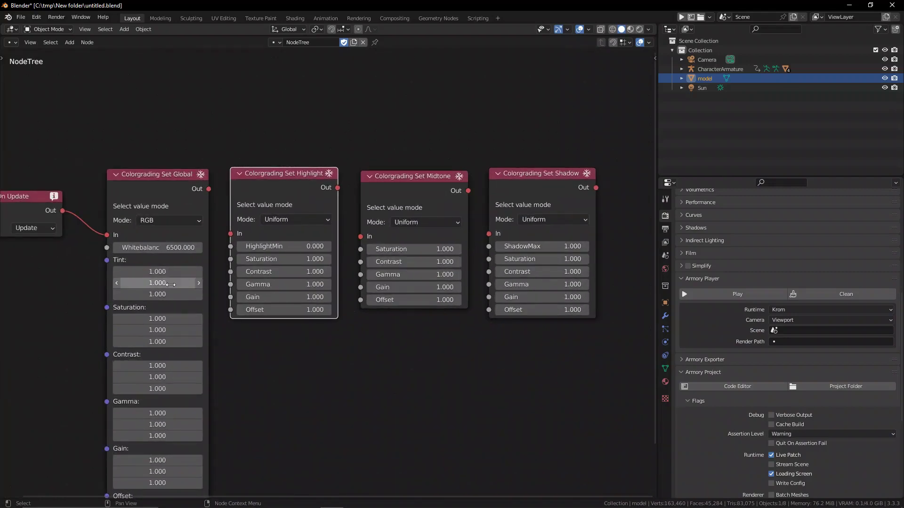
left_click(174, 220)
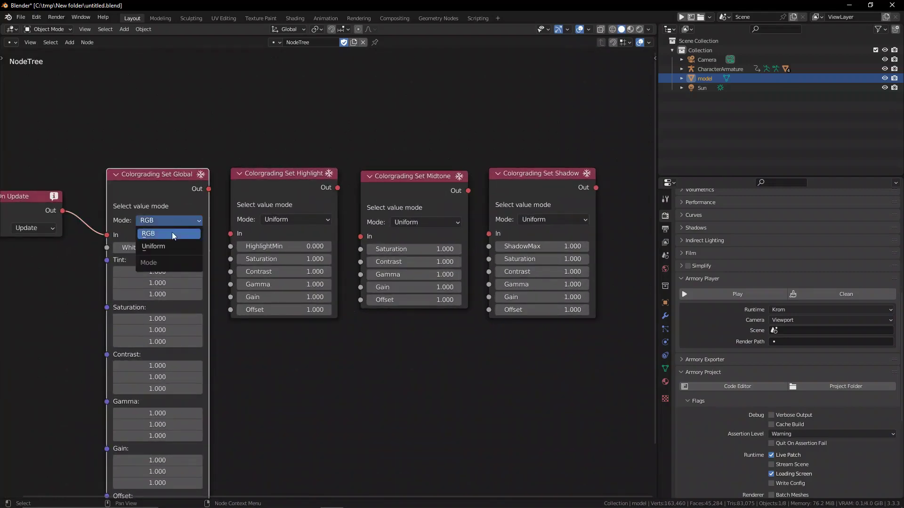
left_click(162, 248)
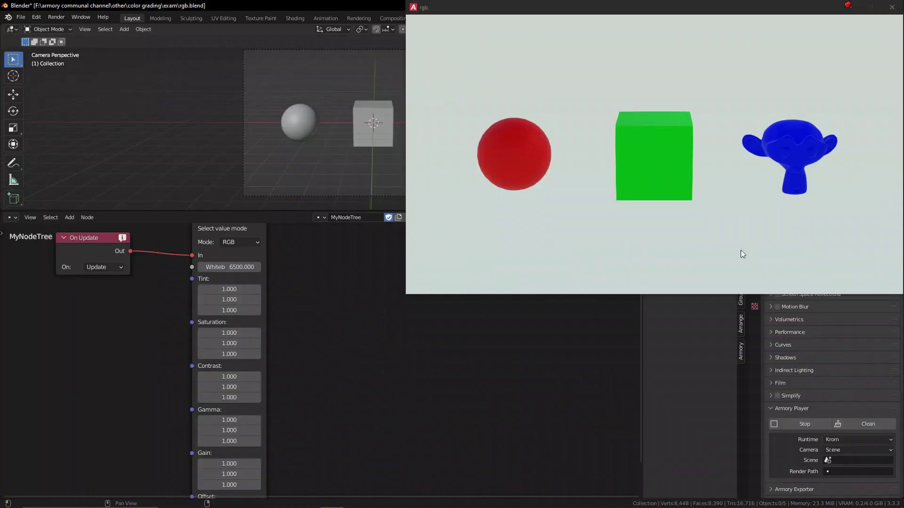
Test a green-channel Saturation of 5 on the RGB-mode colorgrading node and set it back to 1
left_click(670, 162)
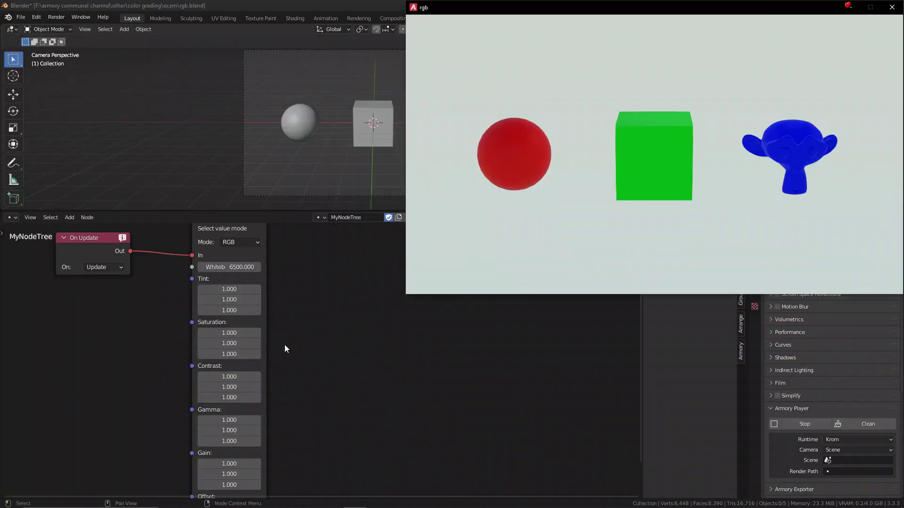
left_click(234, 344)
type("5")
key("Return")
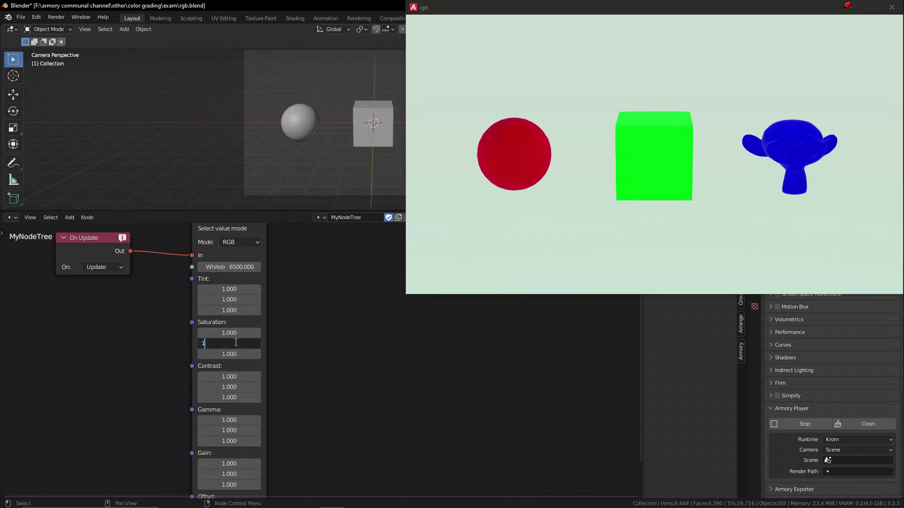
key("Return")
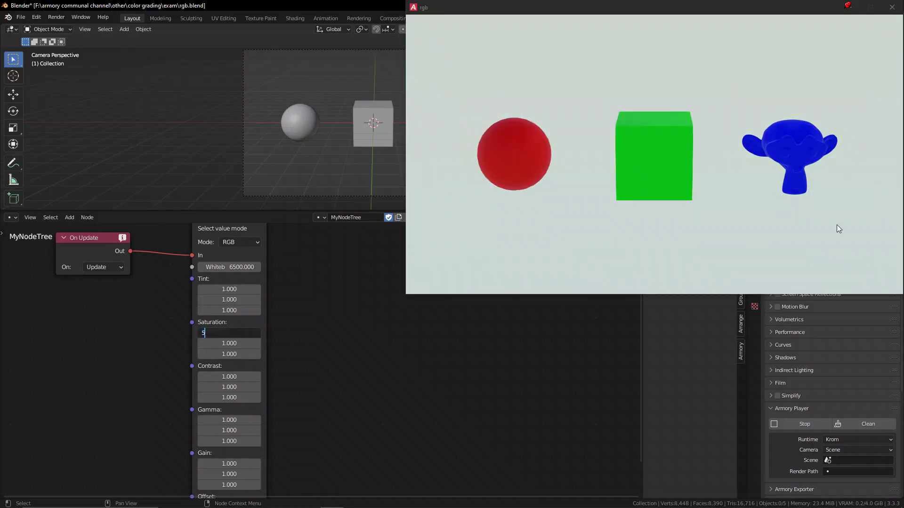
Test a red-channel Saturation of 5 and set it back to 1
key("Return")
left_click(229, 331)
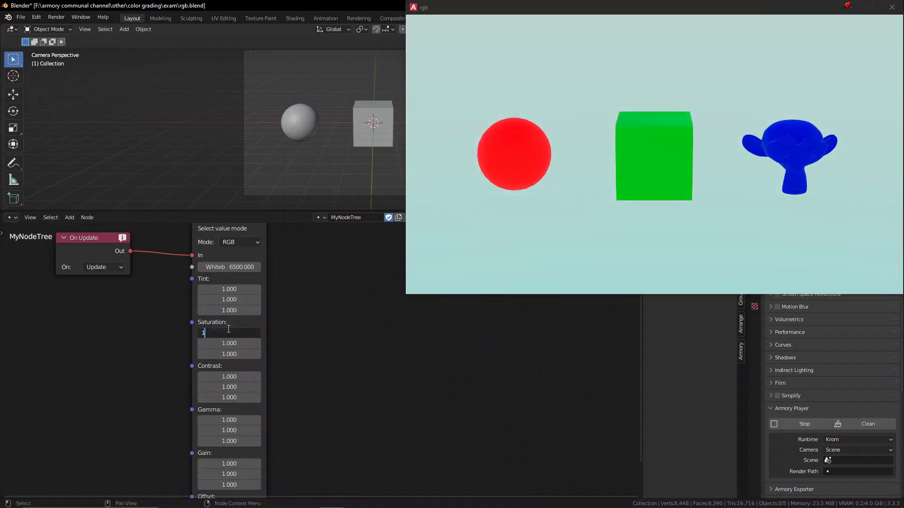
key("Return")
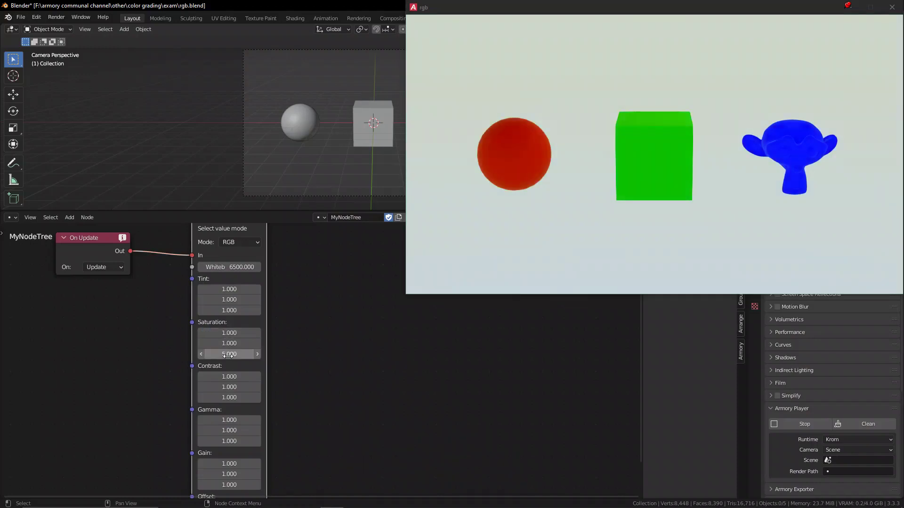
Try a blue-channel Saturation of 55 and undo the change
left_click(230, 358)
type("55")
key("Return")
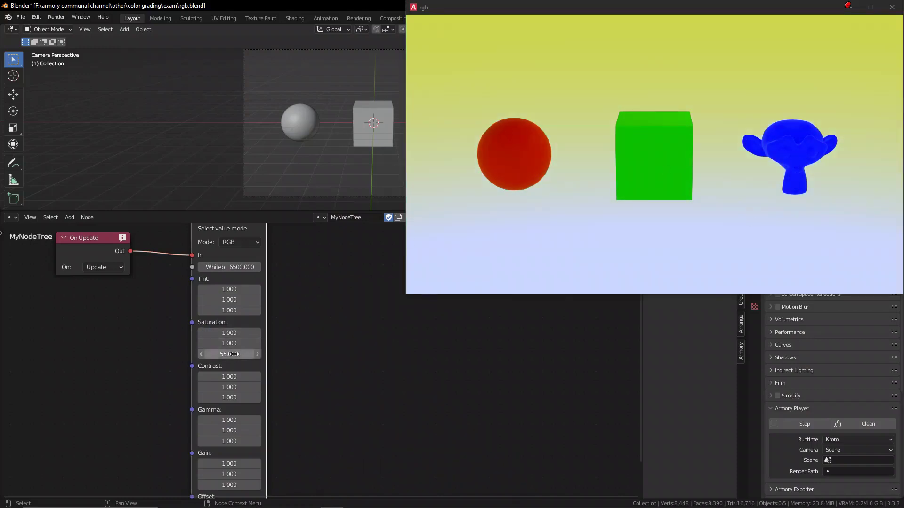
key("ctrl+z")
Test a red-channel Contrast of 5 and set it back to 1
left_click(229, 377)
type("5")
key("Return")
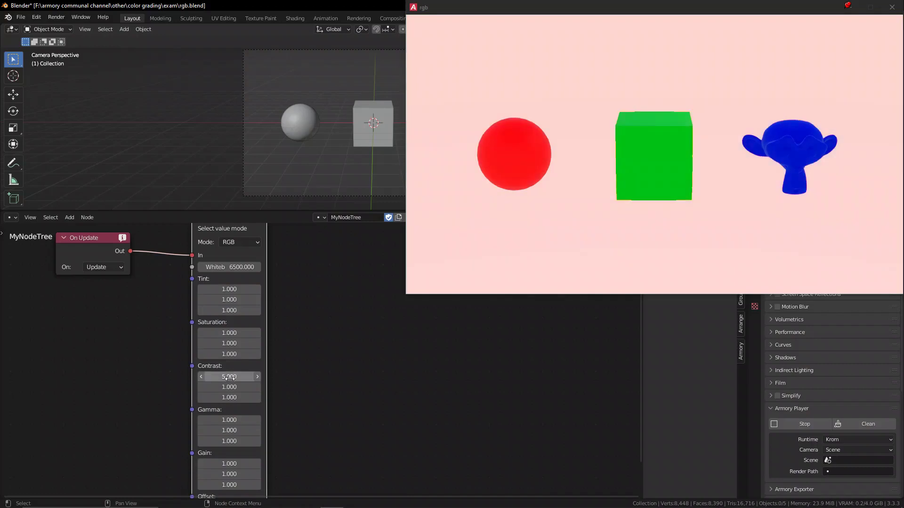
key("Return")
Test a green-channel Contrast of 5 and set it back to 1
left_click(229, 387)
type("5")
key("Return")
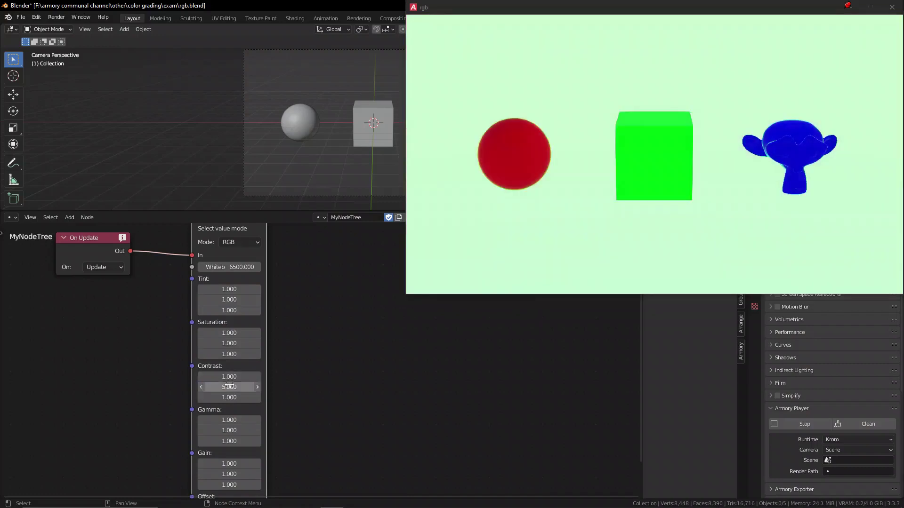
left_click(238, 387)
type("1")
key("Return")
Test a blue-channel Contrast of 5 on the colorgrading node
left_click(236, 396)
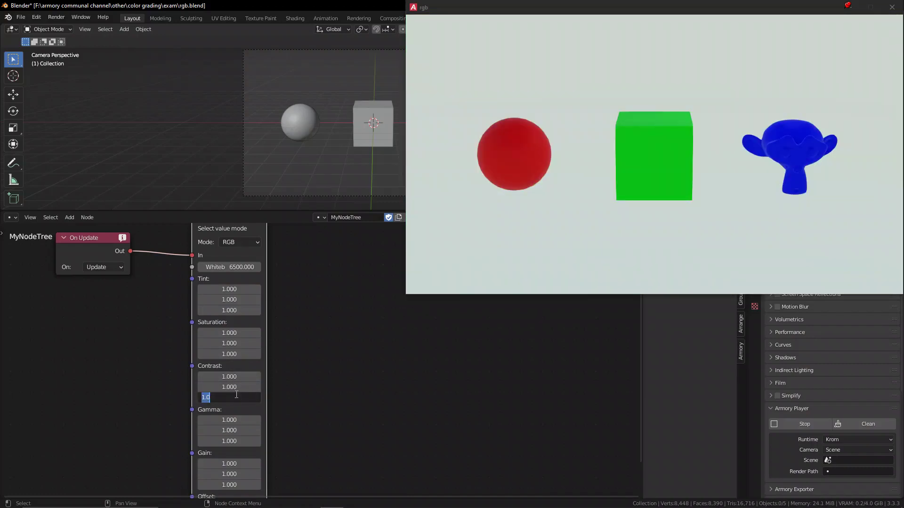
key("Return")
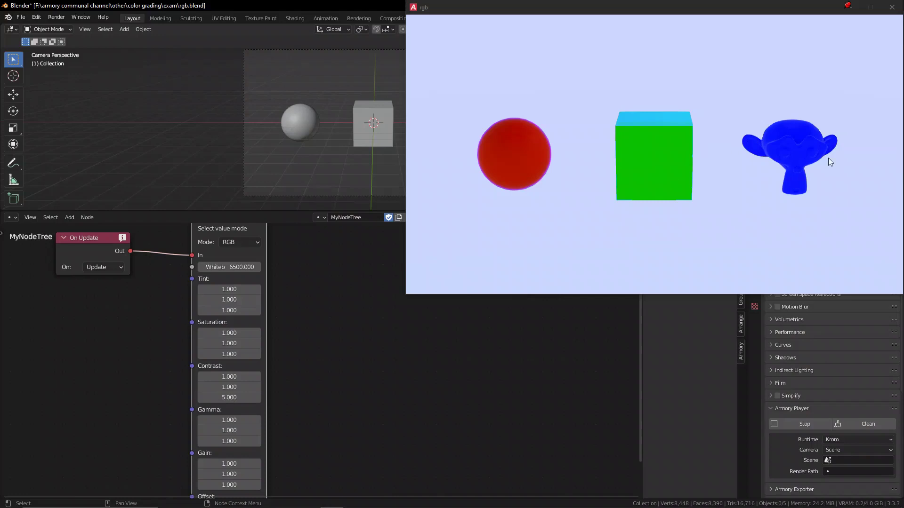
key("Return")
Set all three Contrast channels to 5 together and return them to 1
left_click(239, 378)
type("5")
key("Return")
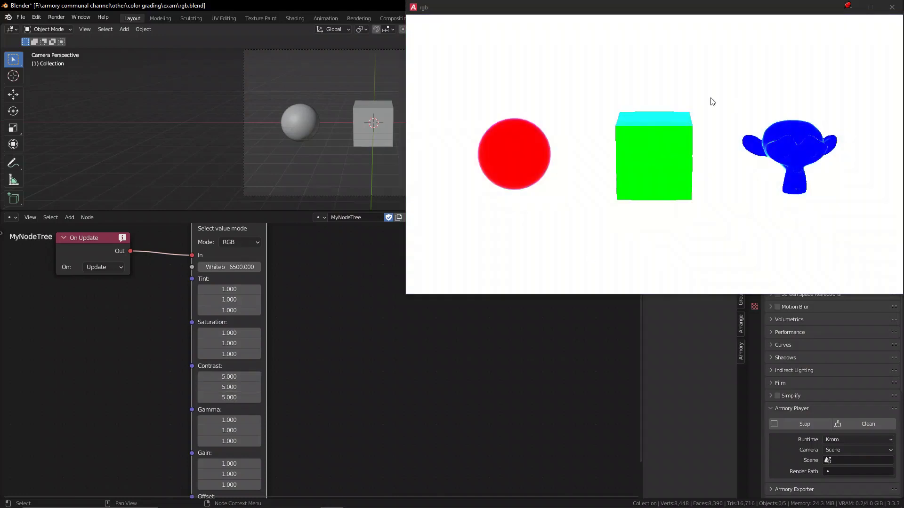
key("Return")
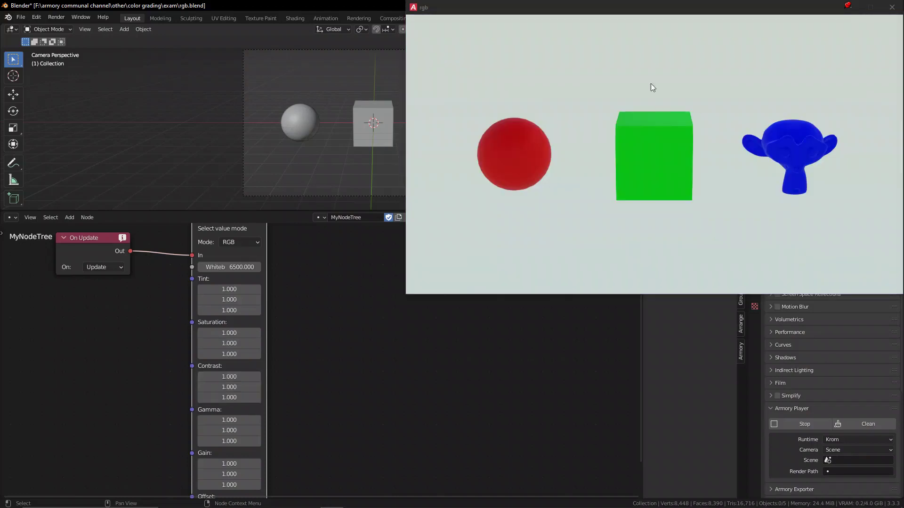
left_click_drag(229, 464, 248, 484)
left_click_drag(224, 299, 256, 308)
mouse_move(228, 377)
left_mouse_down()
mouse_move(217, 376)
mouse_move(249, 387)
mouse_move(226, 387)
left_mouse_up()
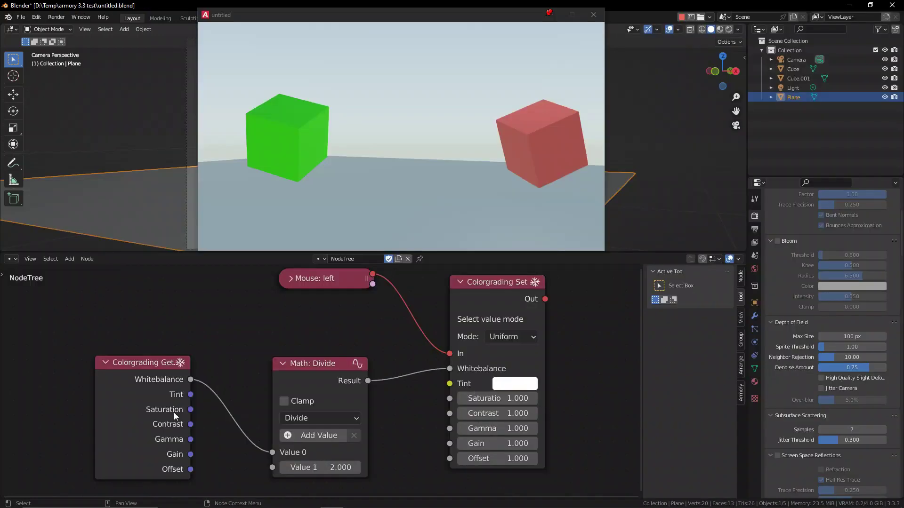
Rearrange the Colorgrading Get, Math: Divide and Colorgrading Set nodes to space out the whitebalance chain
left_click_drag(124, 383, 90, 380)
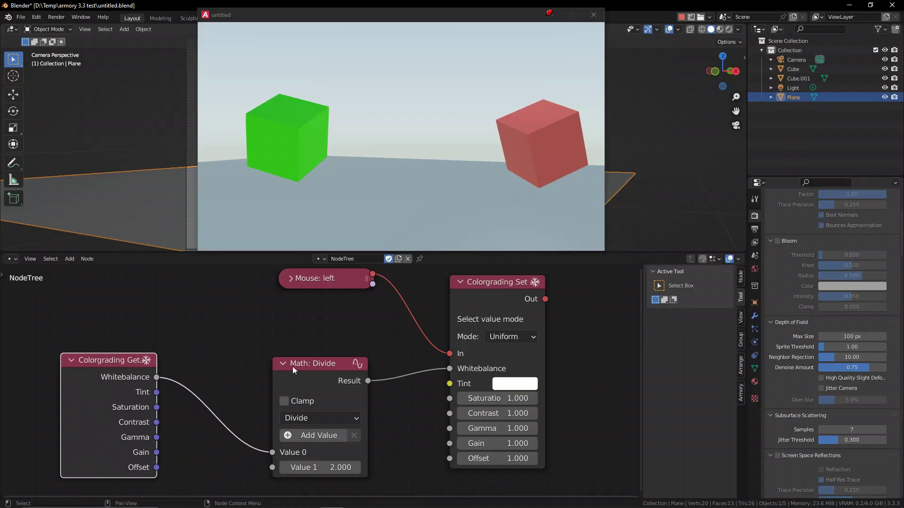
left_click_drag(295, 368, 275, 359)
left_click_drag(494, 302, 492, 303)
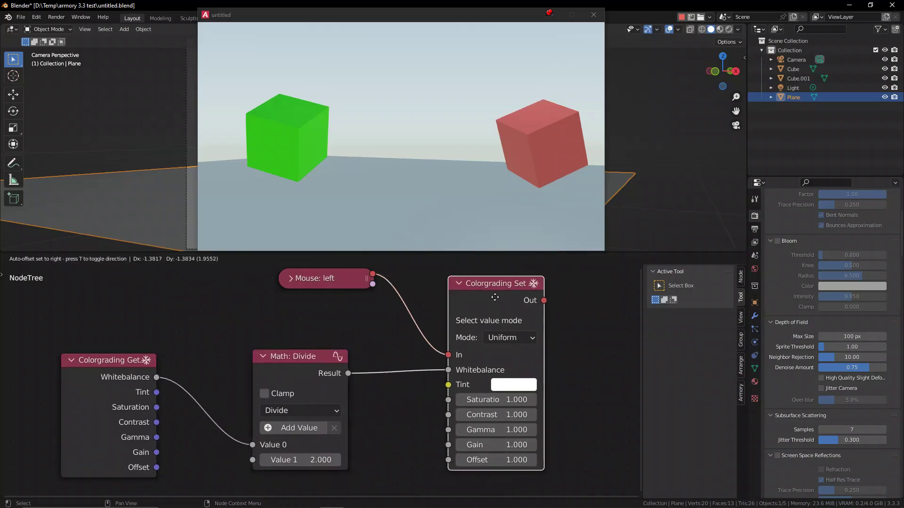
Trigger the left-mouse event repeatedly in the running game to preview the halved whitebalance
left_click(452, 140)
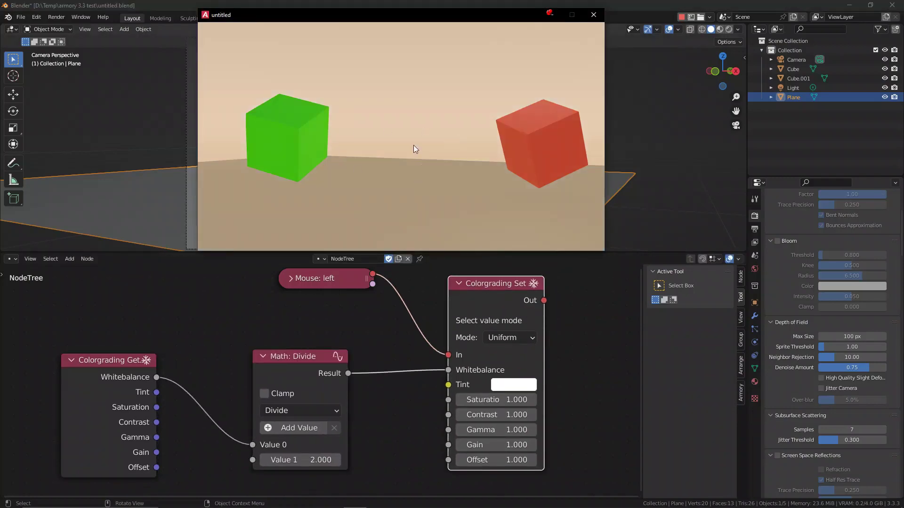
left_click(413, 145)
left_click(434, 148)
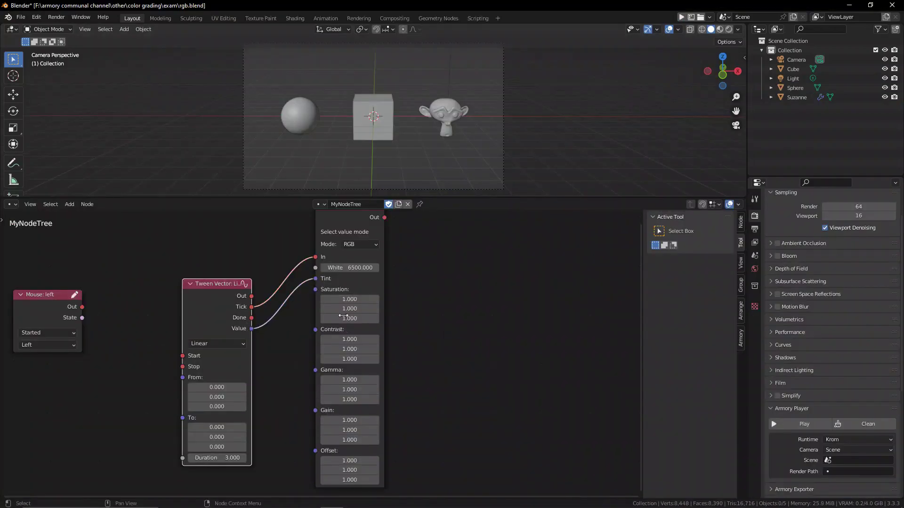
Set all three From values of the Tween Vector node to 1
left_click(221, 396)
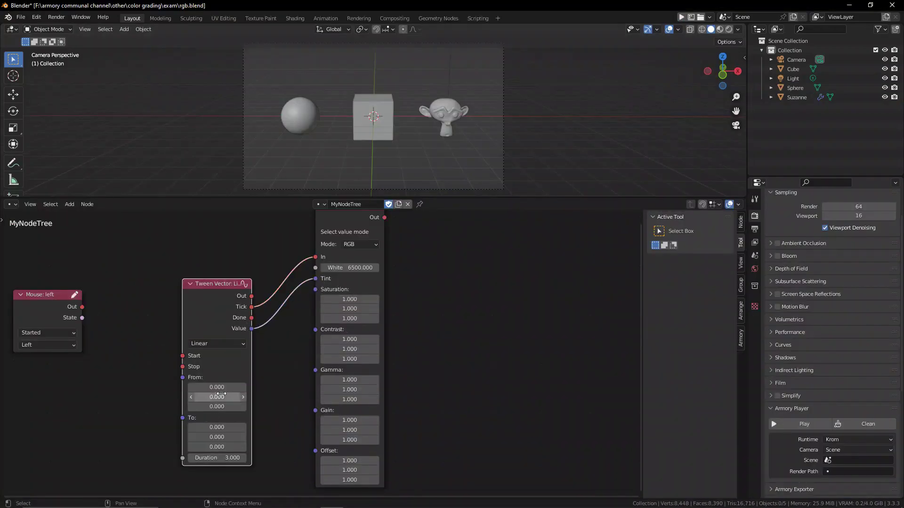
left_click_drag(222, 388, 222, 407)
type("1")
key("Return")
Link the left-mouse node's Out to the Tween Vector's Start input and play the scene
left_click_drag(82, 307, 183, 357)
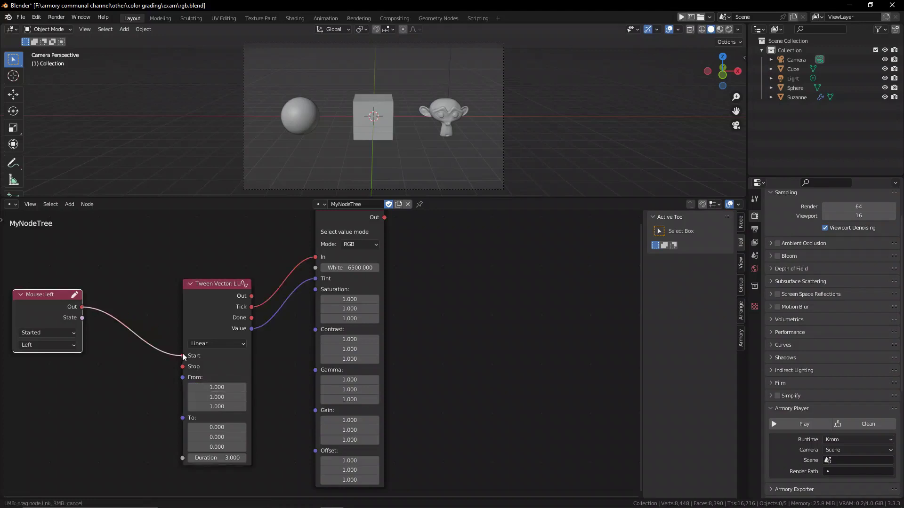
left_click(801, 428)
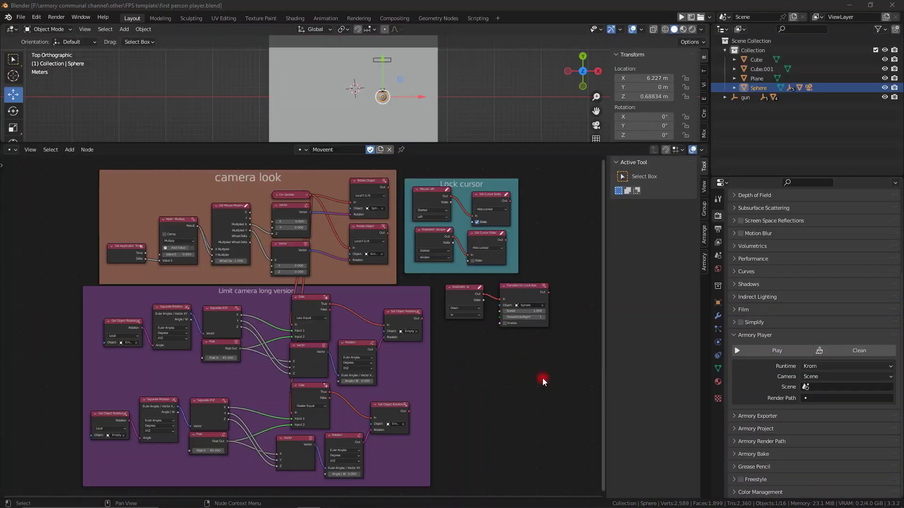
Run the first person player scene, walk through it to view the ungraded look, and close the player
left_click(681, 18)
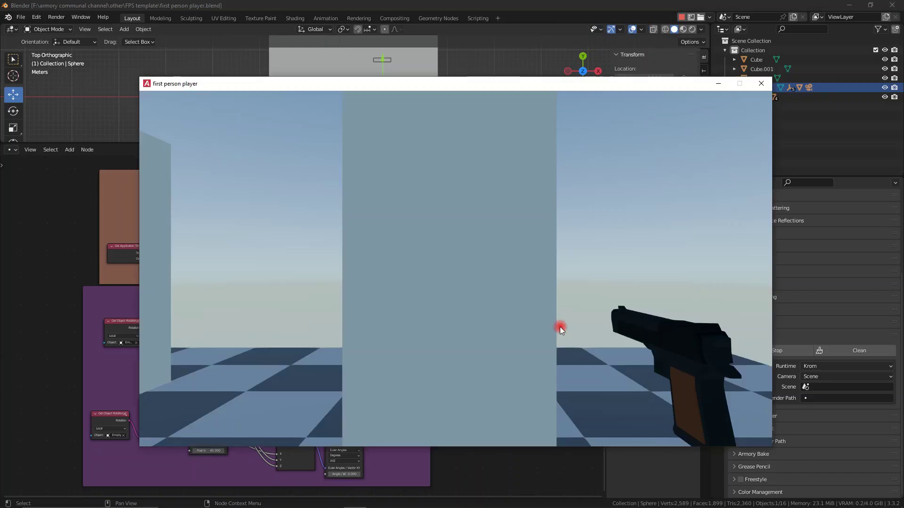
key("w")
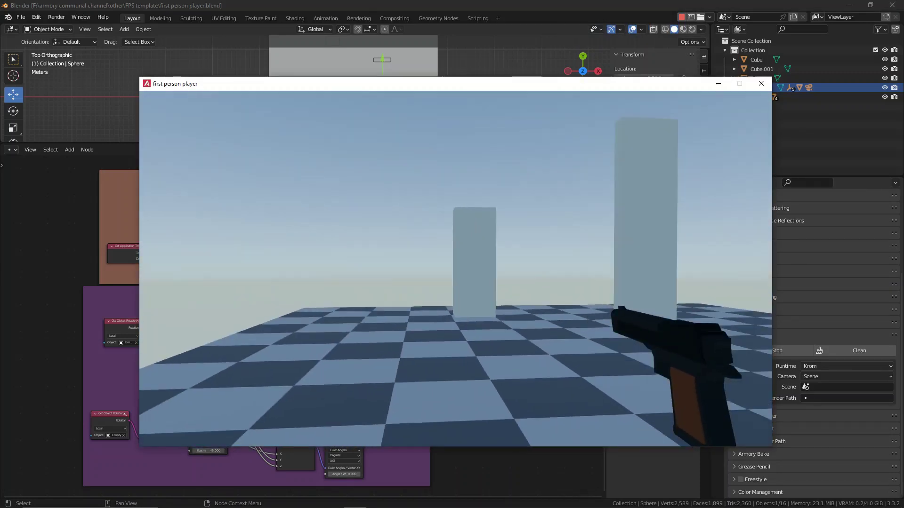
key("w")
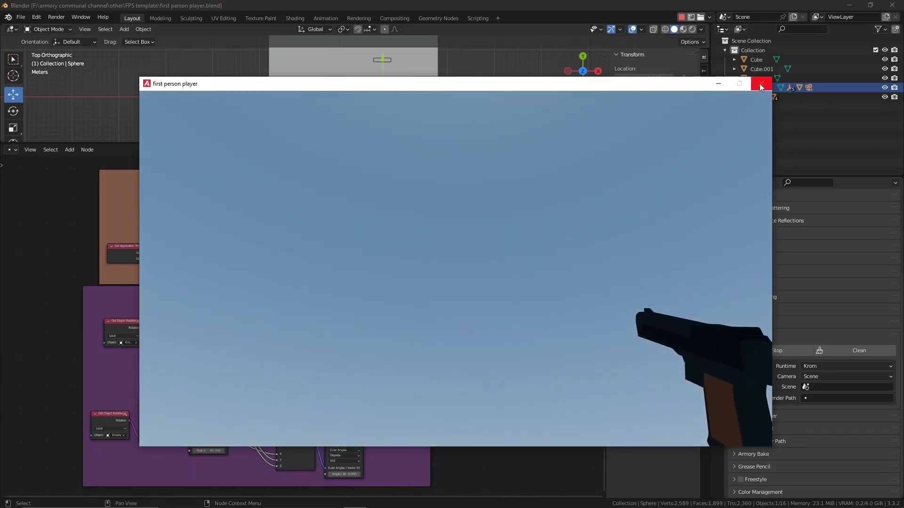
left_click(761, 83)
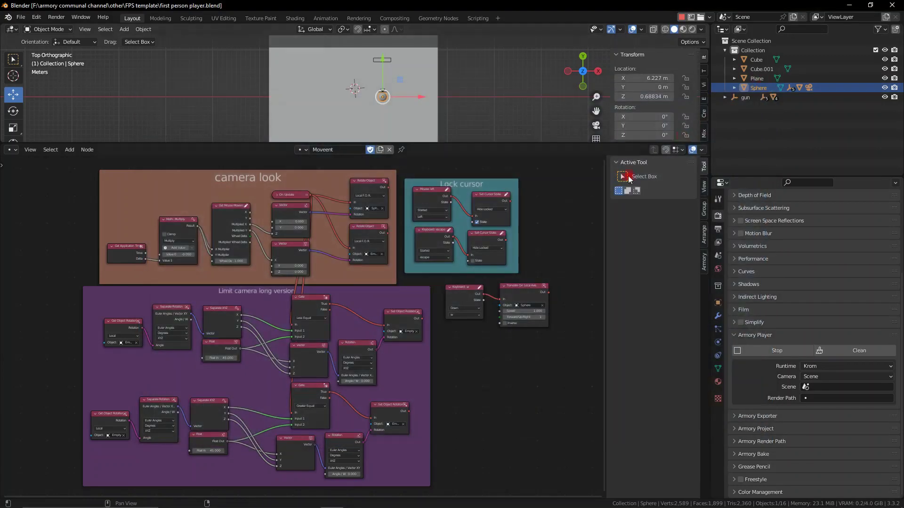
Open the project folder and go into its Bundled subfolder of LUT images
left_click(701, 16)
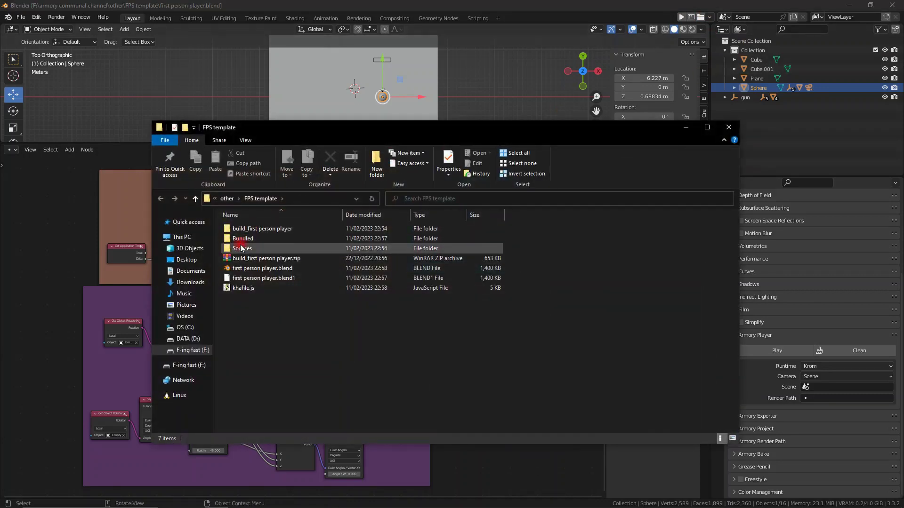
double_click(253, 240)
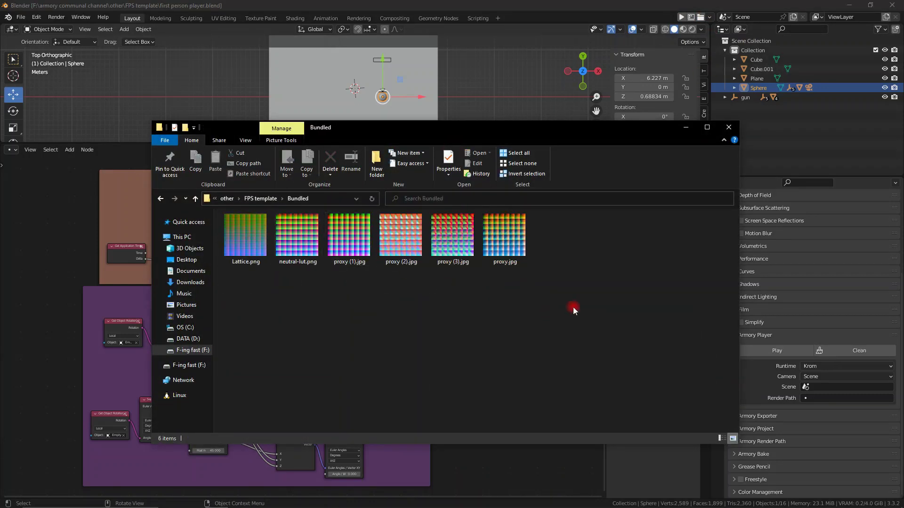
left_click_drag(579, 305, 278, 232)
Delete Lattice.png from the Bundled folder and minimise the file window
left_click(229, 249)
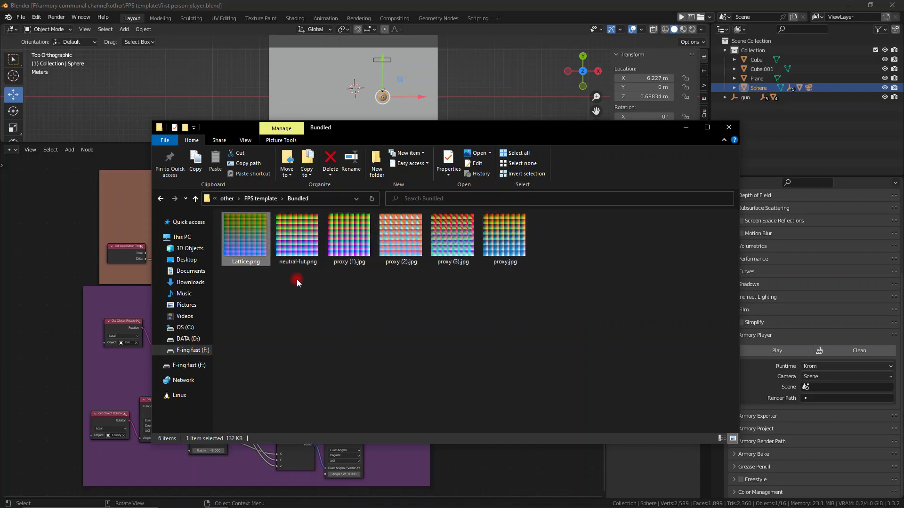
key("Delete")
left_click_drag(519, 293, 347, 266)
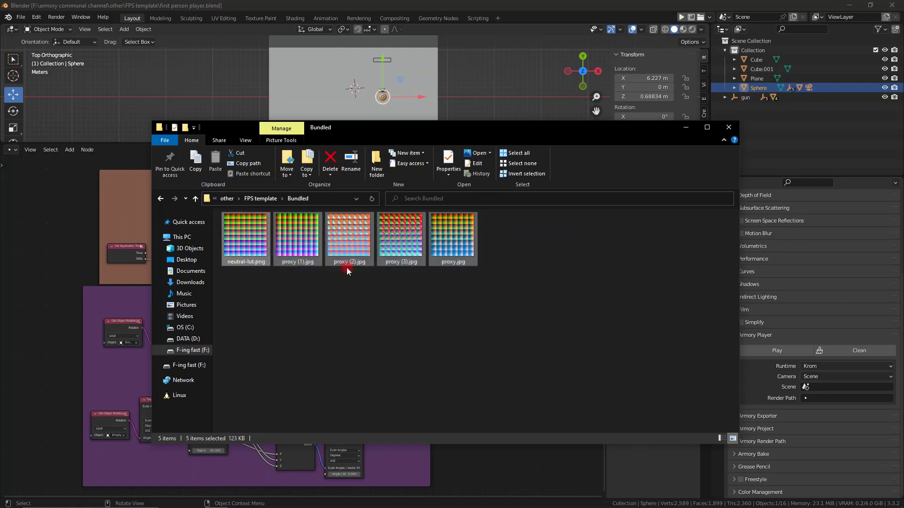
left_click(373, 302)
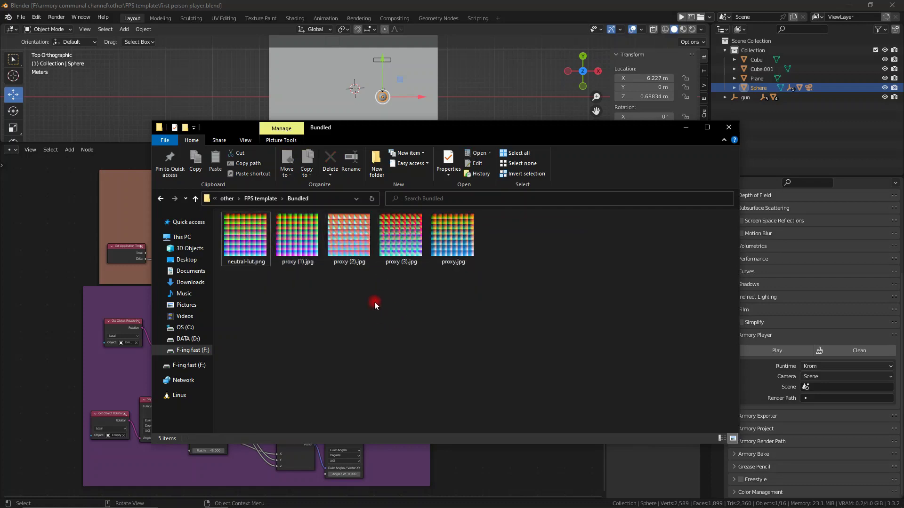
left_click(680, 128)
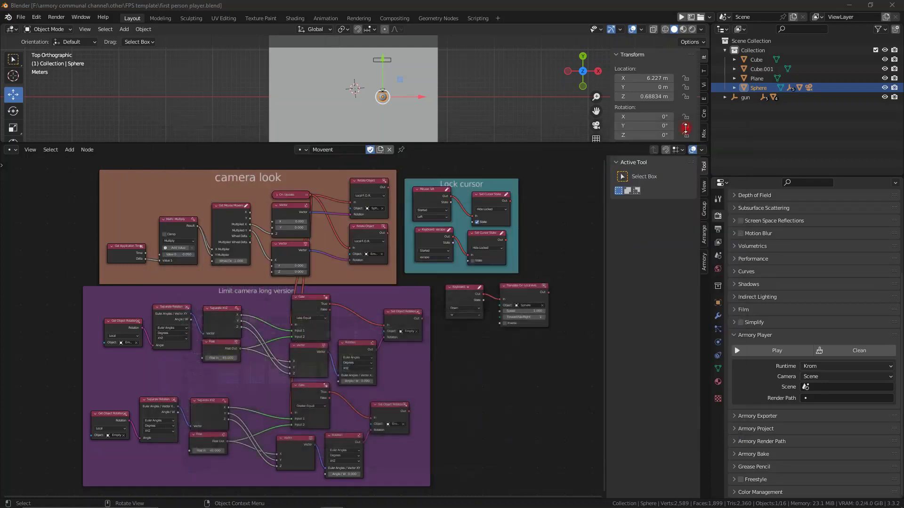
Enable LUT Colorgrading in the Armory Render Path's Compositor settings
left_click(774, 441)
scroll(773, 426, "down", 5)
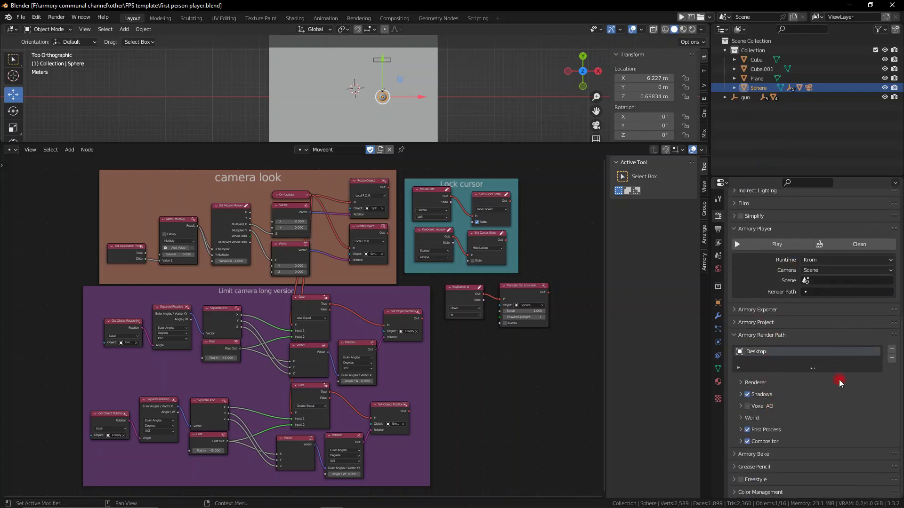
left_click(740, 442)
scroll(746, 429, "down", 10)
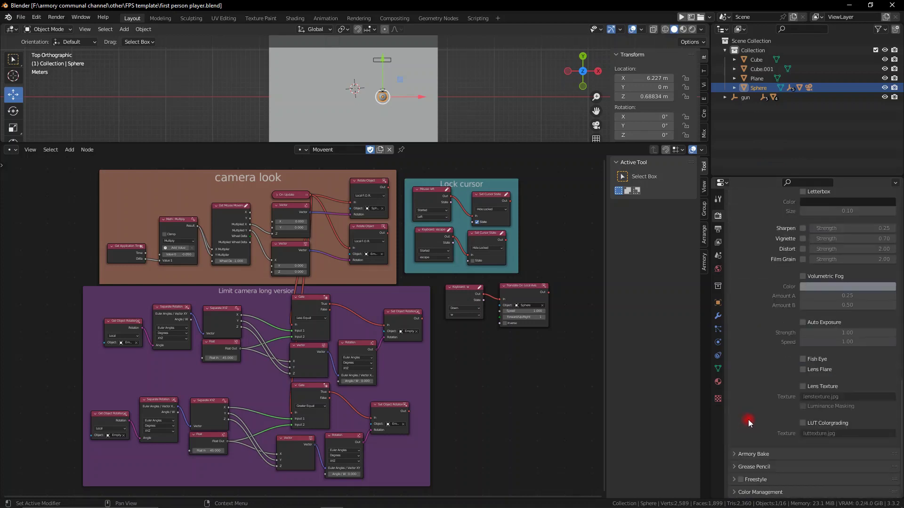
left_click(836, 425)
Set the LUT Colorgrading texture to proxy (3).jpg from the Bundled folder and play the scene to inspect the grade
key("alt+Tab")
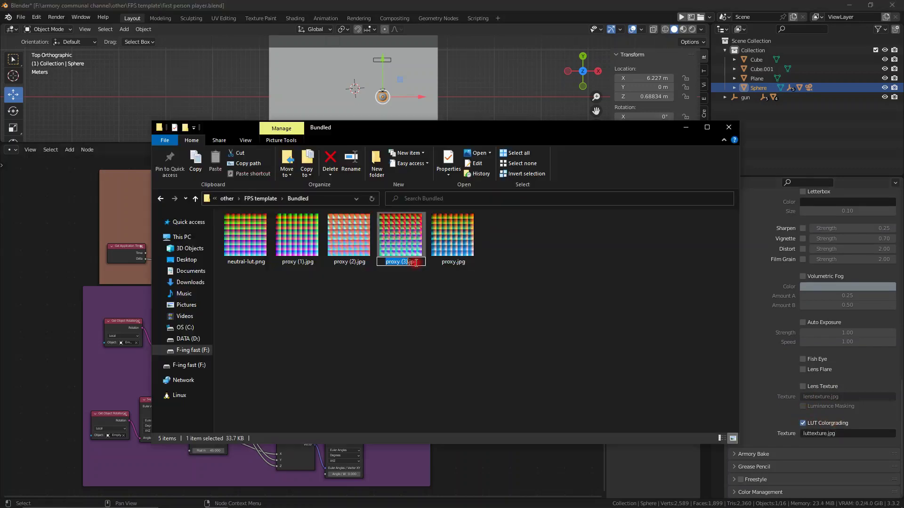
left_click(838, 434)
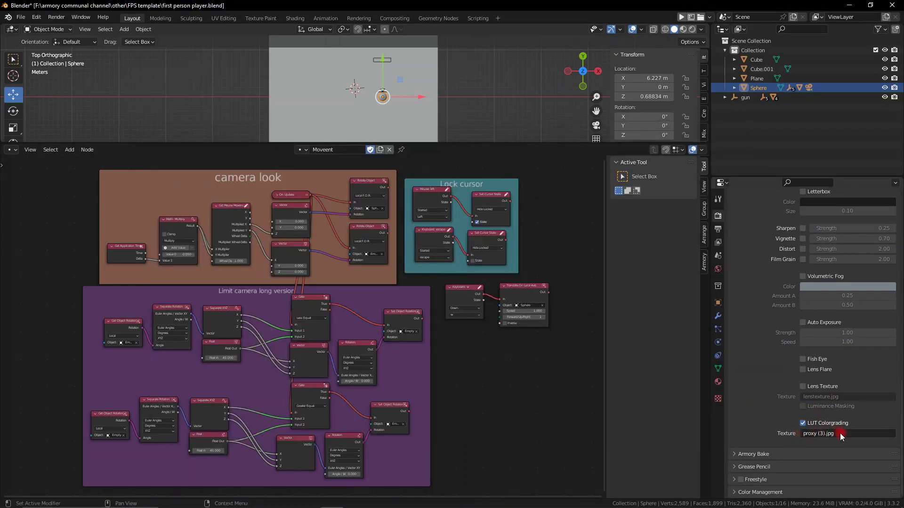
key("F5")
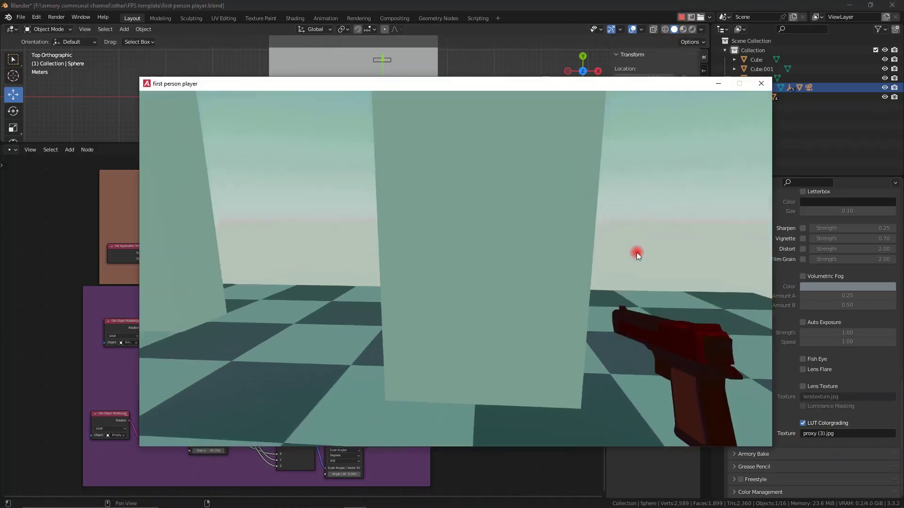
left_click(637, 252)
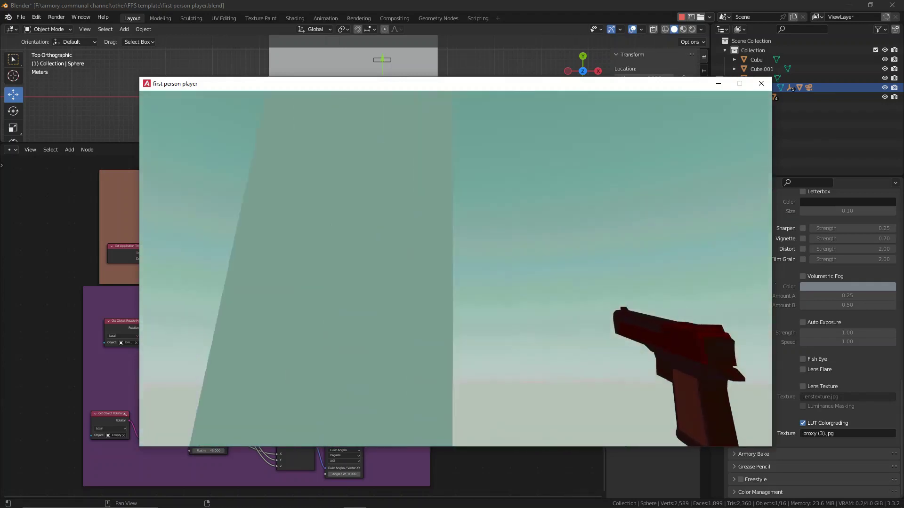
key("s")
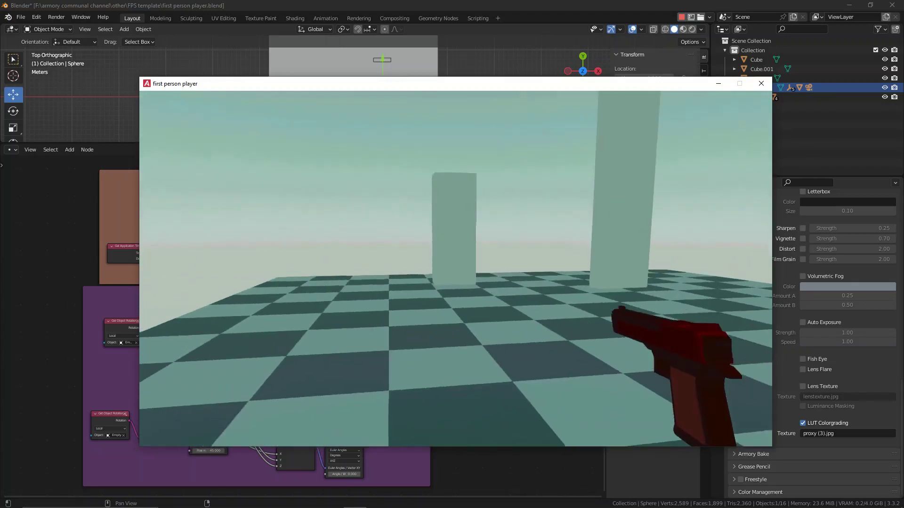
Try proxy (2).jpg as the LUT Colorgrading texture and walk through the running scene
left_click(756, 233)
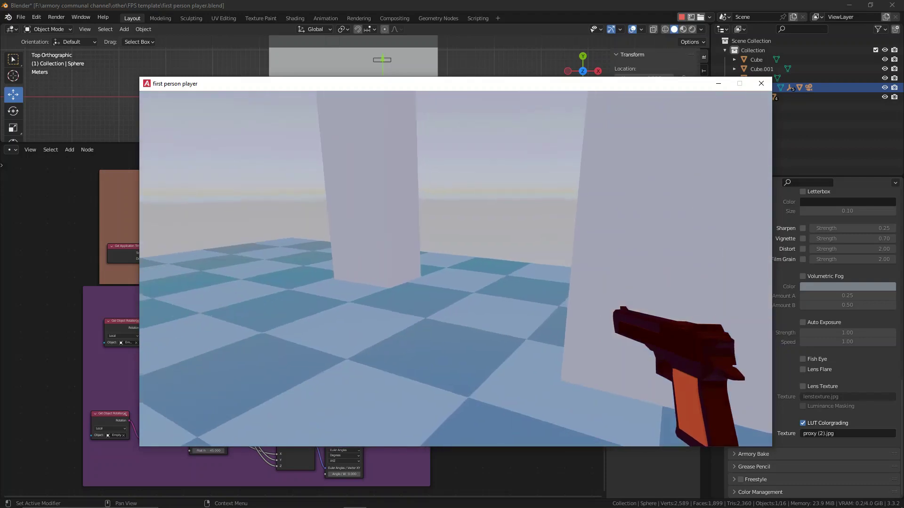
key("w")
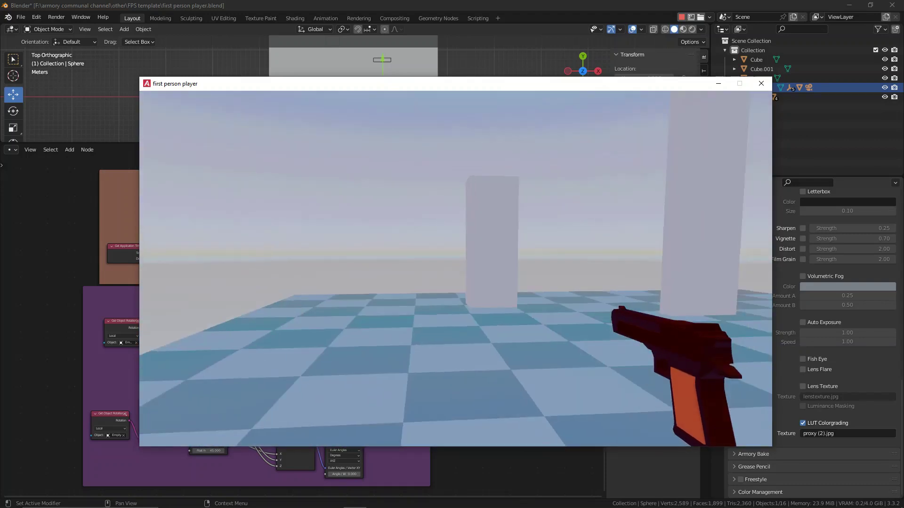
key("w")
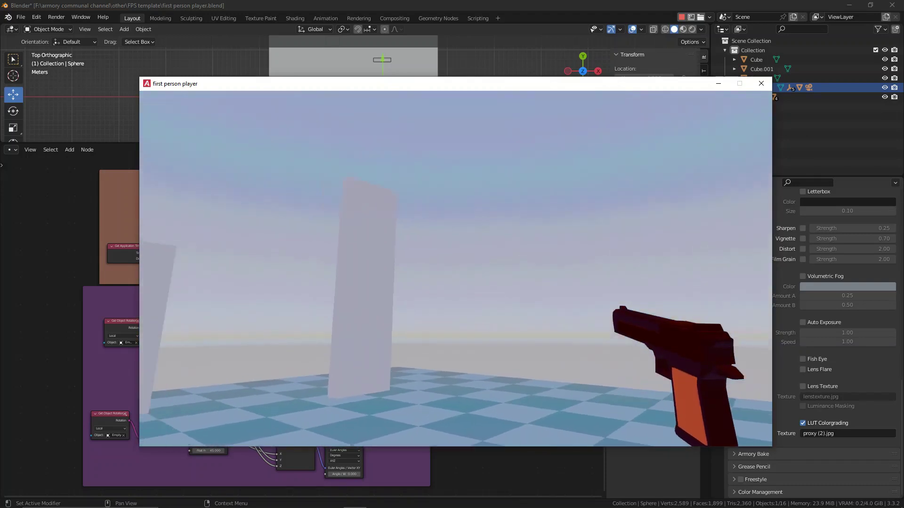
key("w")
key("w")
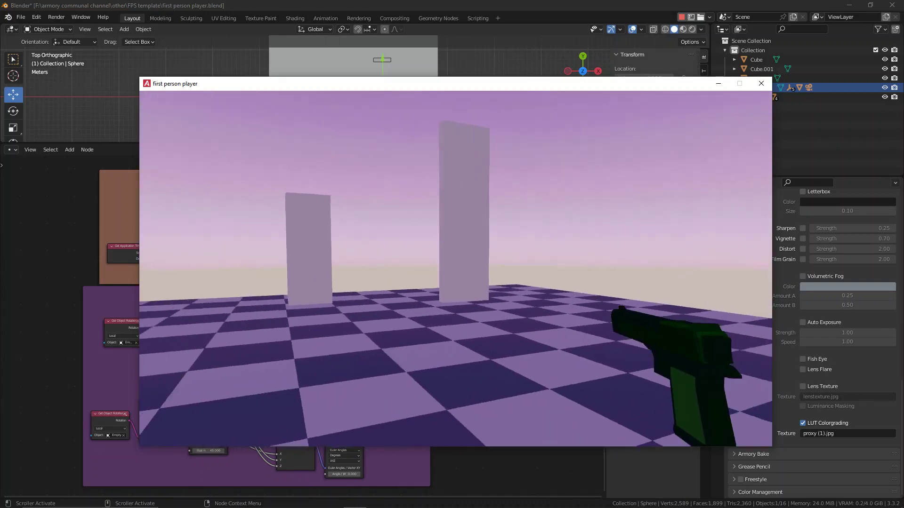
Look around the running scene with the proxy (1).jpg LUT applied and close the player
left_click(521, 362)
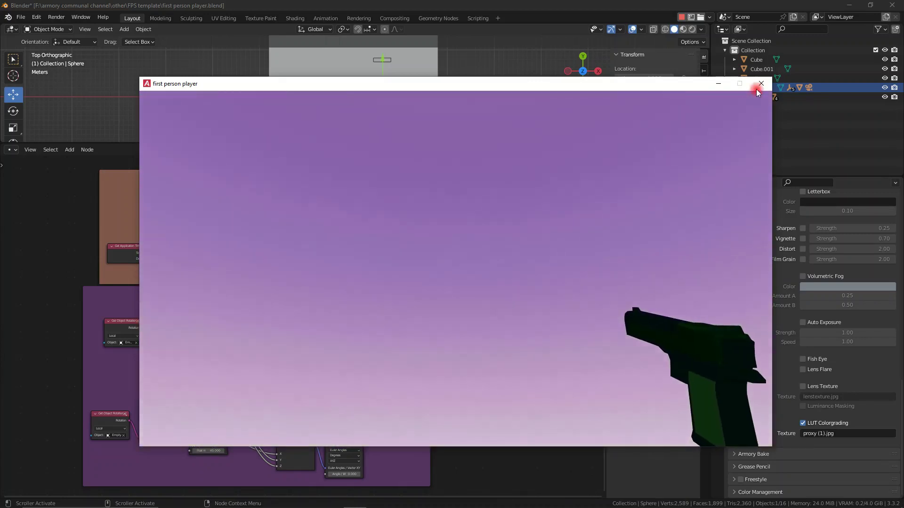
left_click(761, 83)
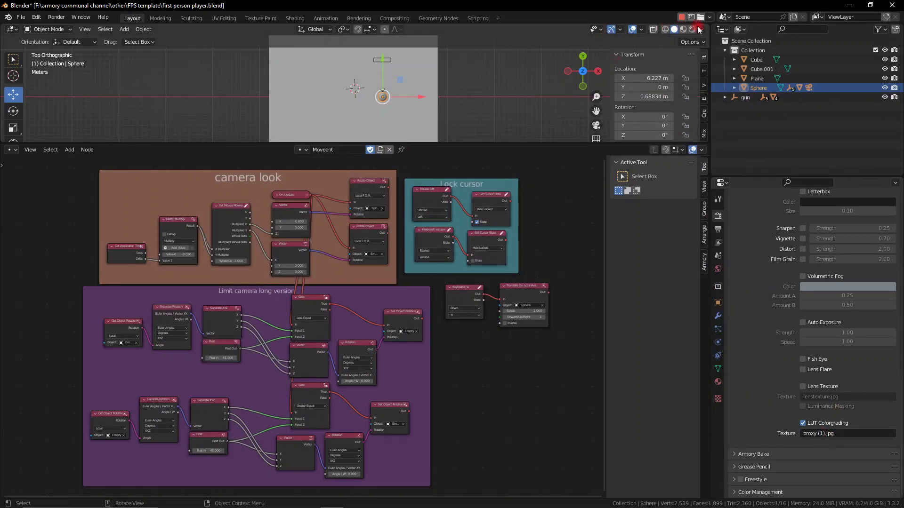
Use the file name proxy.jpg from the Bundled folder as the LUT Colorgrading texture
left_click_drag(517, 298, 476, 281)
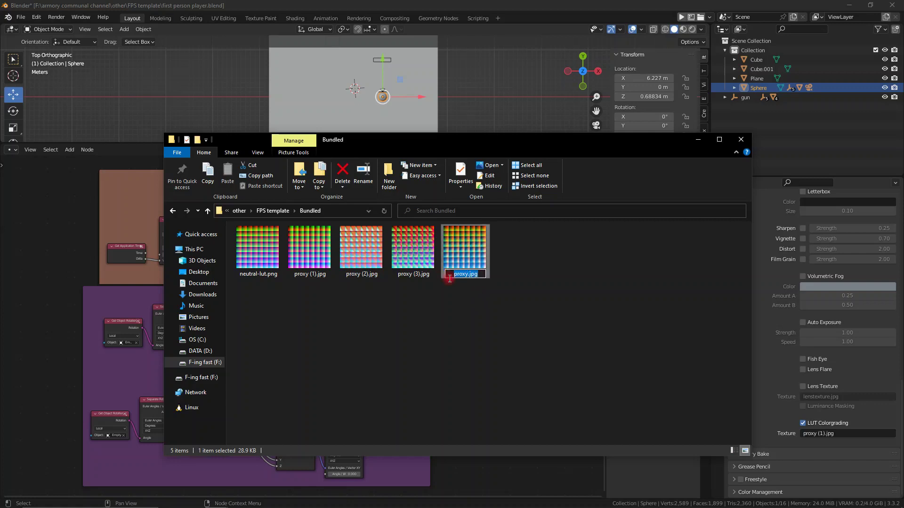
left_click(843, 433)
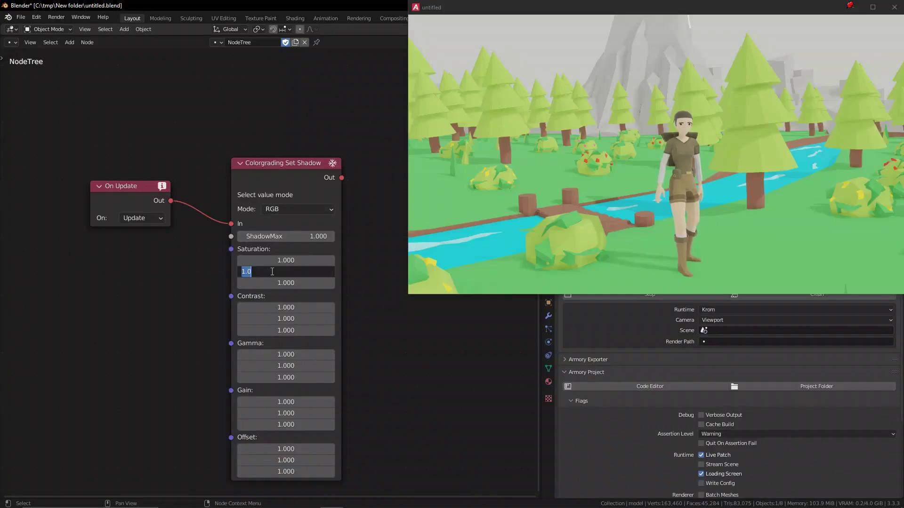
Test a green-channel Saturation of 5 on the Colorgrading Set Shadow node and adjust the RGB Saturation values to 2.05, 7.15 and 3.34
type("5")
key("Return")
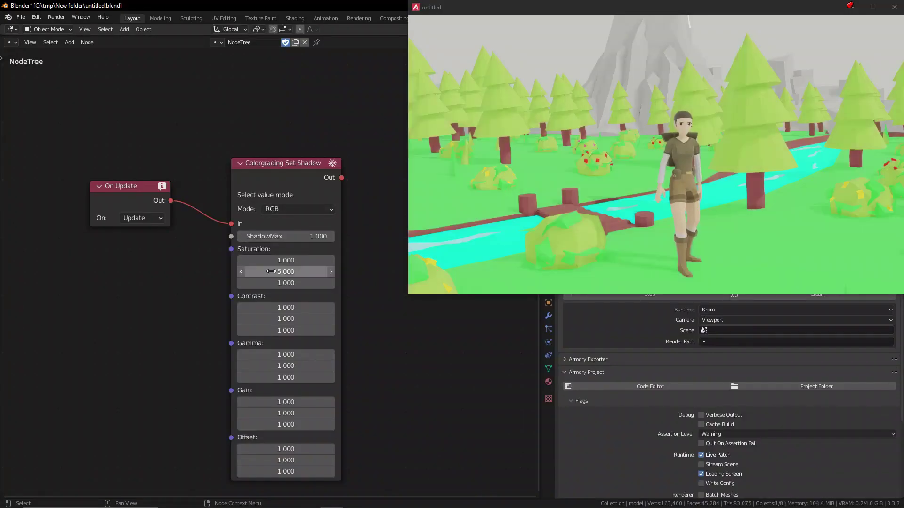
key("Return")
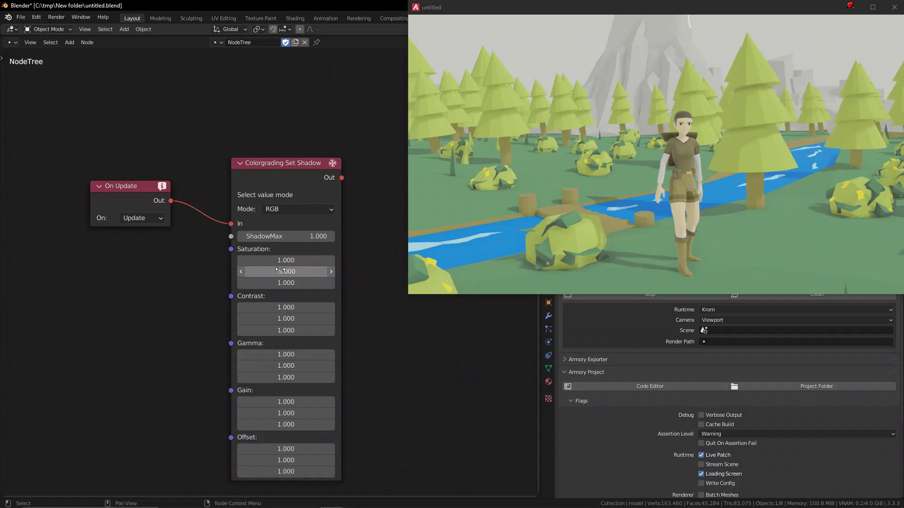
mouse_move(290, 261)
left_mouse_down()
mouse_move(231, 261)
mouse_move(323, 262)
mouse_move(277, 260)
mouse_move(313, 271)
mouse_move(303, 272)
left_mouse_up()
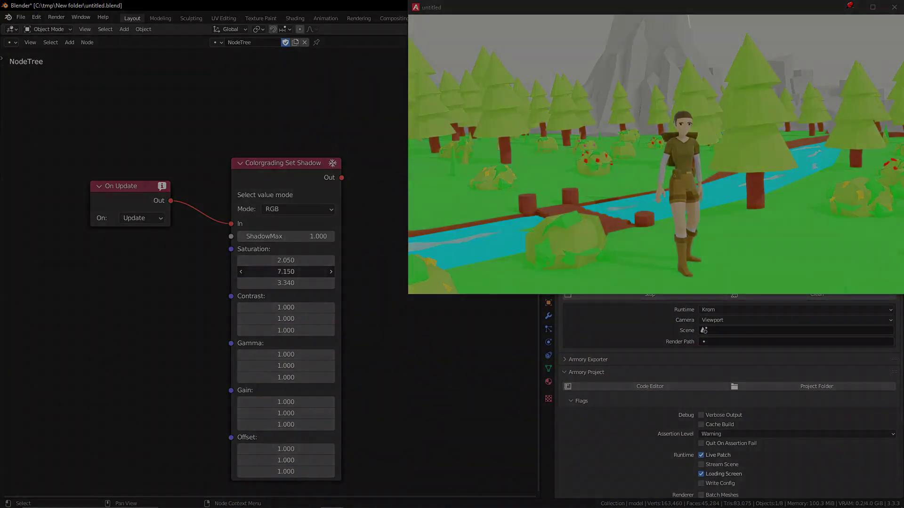